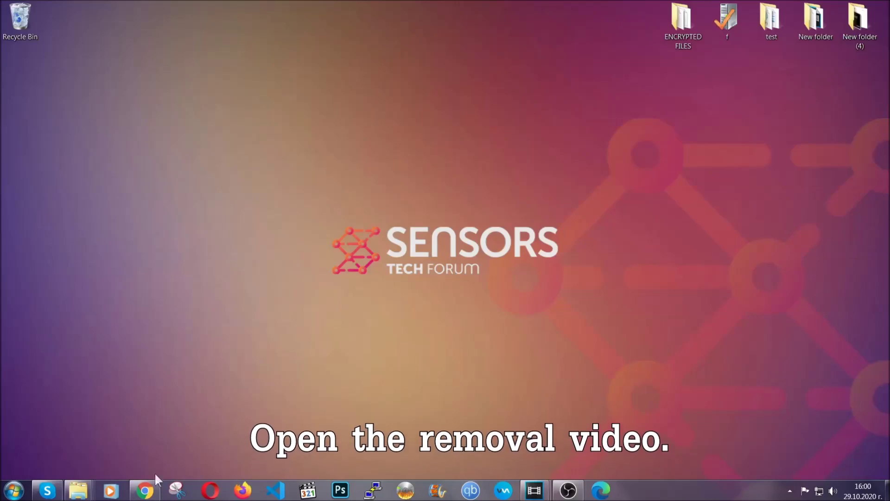
Follow the video description's Full Removal Guide link to the SpyHunter 5 download page.
click(147, 489)
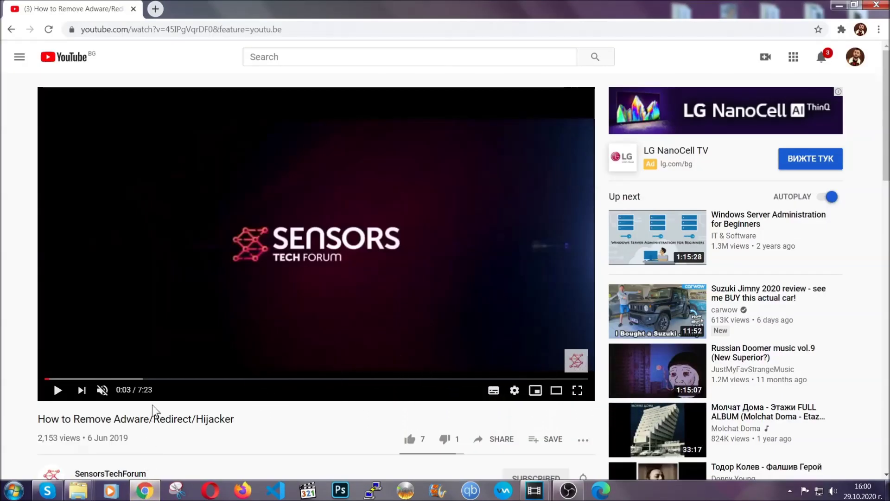
scroll(177, 328, down, 5)
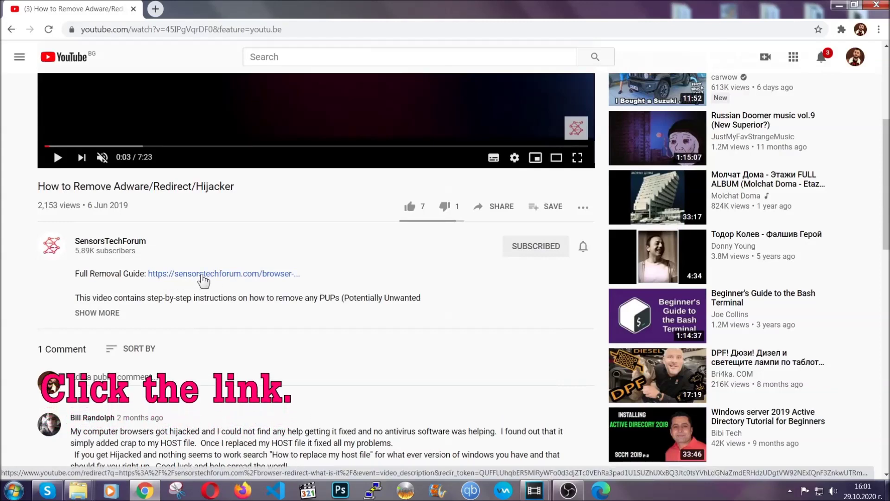
click(202, 275)
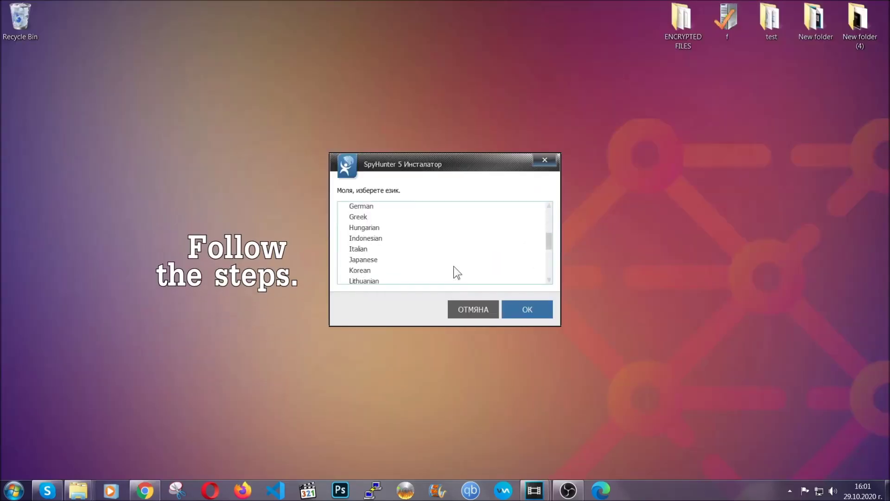
Install SpyHunter 5 in English, accepting the EULA and Privacy Policy, and finish setup.
scroll(438, 273, down, 2)
scroll(452, 273, up, 5)
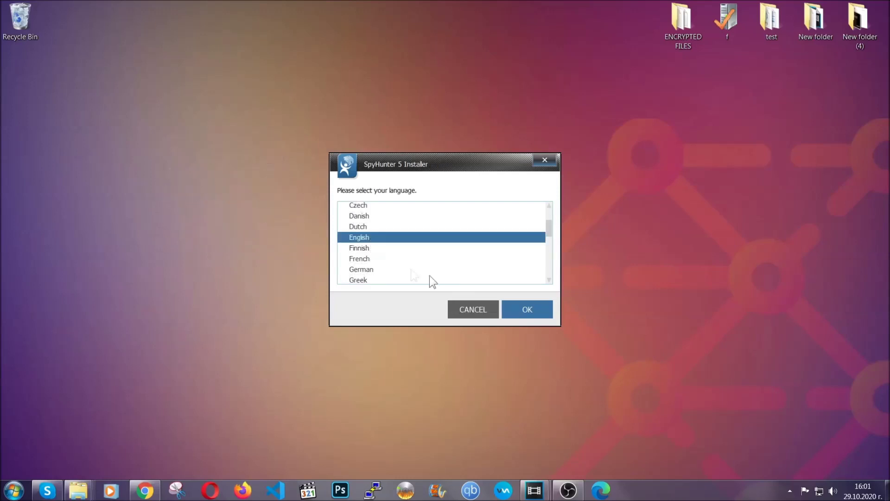
click(522, 310)
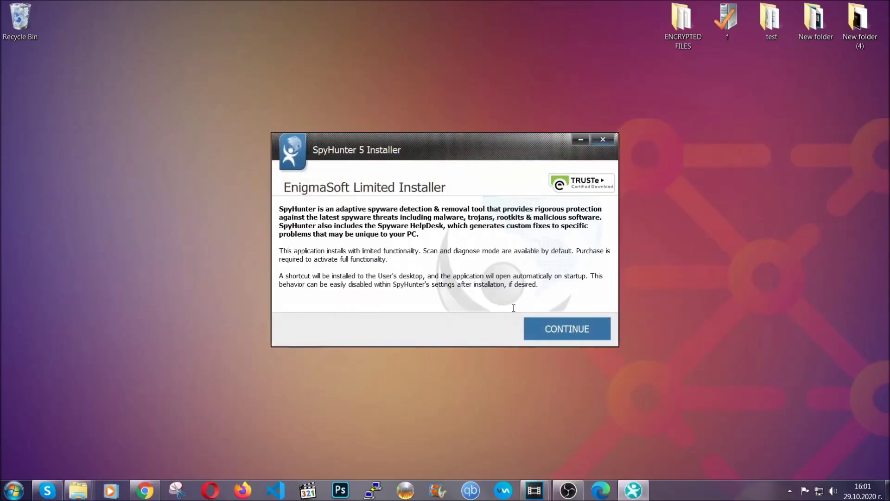
click(536, 325)
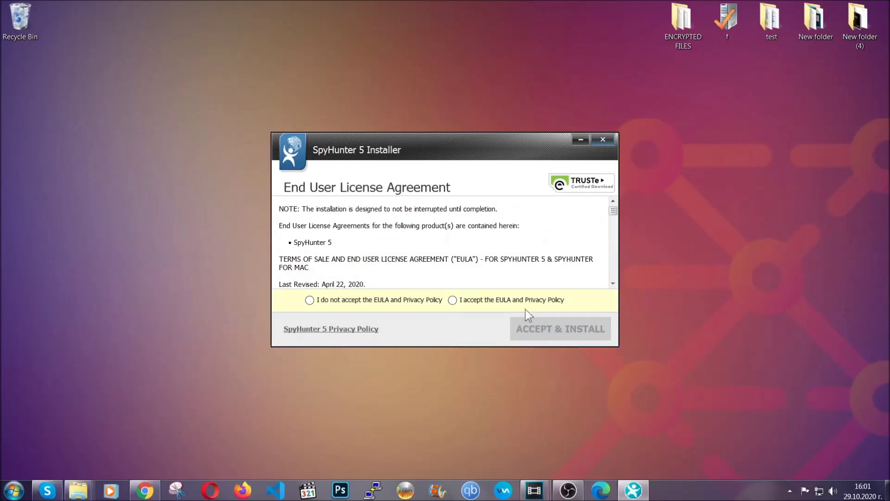
click(452, 300)
click(536, 323)
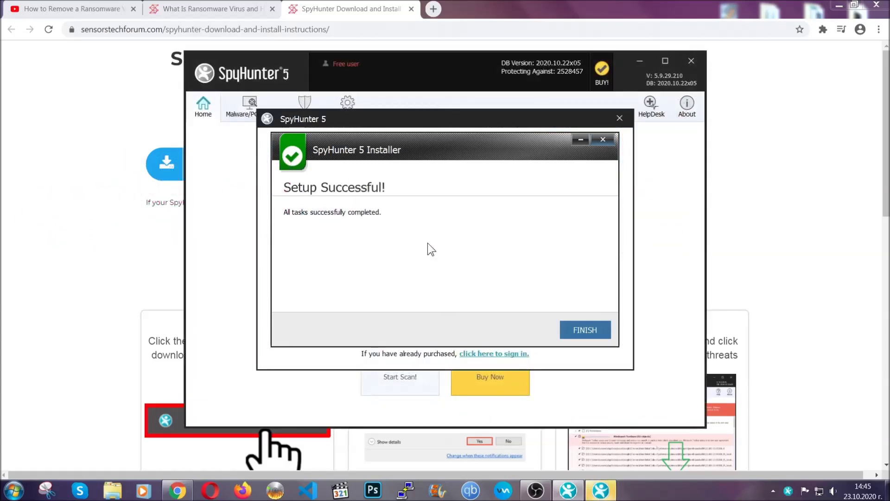
click(569, 331)
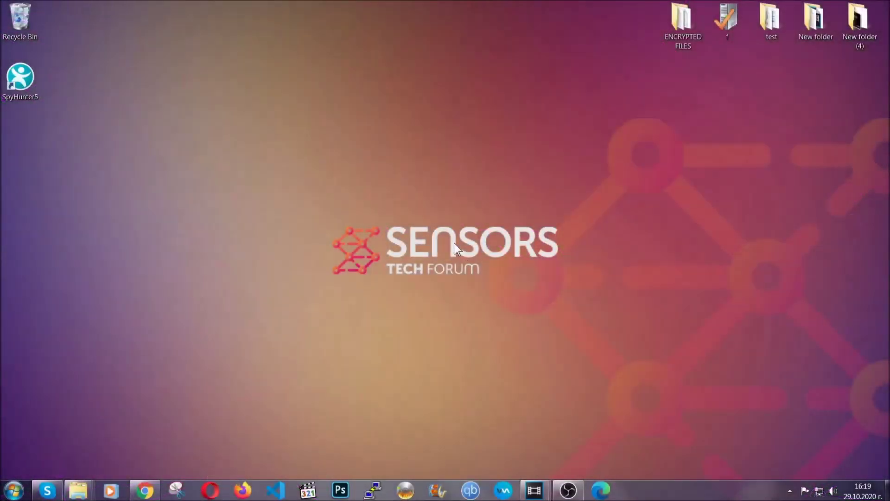
After SpyHunter 5's Active Scan runs, bring up the Windows Run dialog with Win+R.
key(super+r)
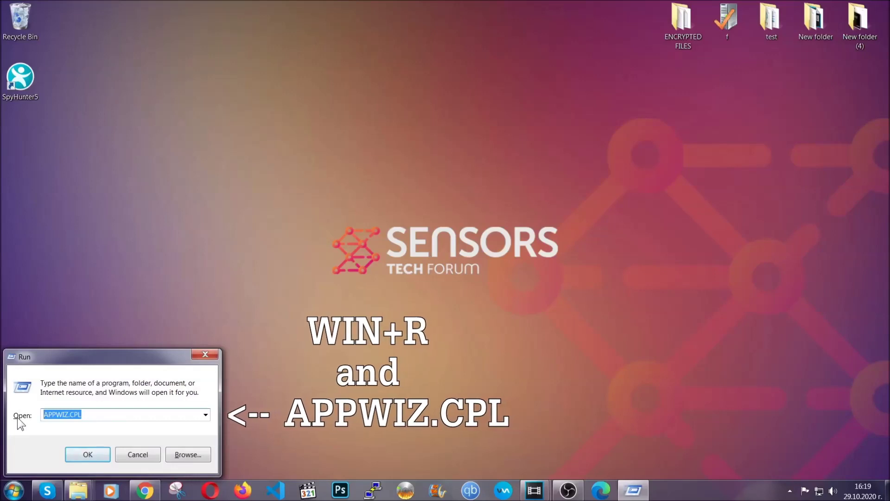
Uninstall SUSPICIOUS PROGRAM via APPWIZ.CPL Programs and Features and dismiss the success message.
click(87, 452)
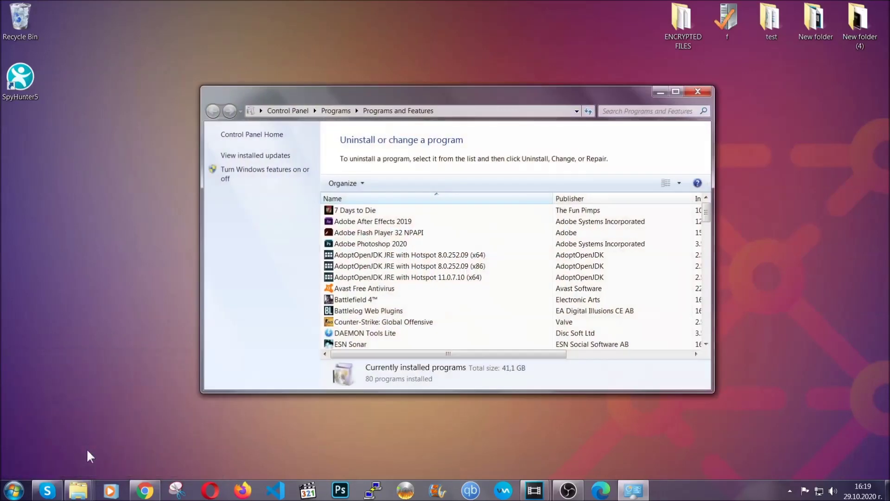
scroll(468, 249, down, 20)
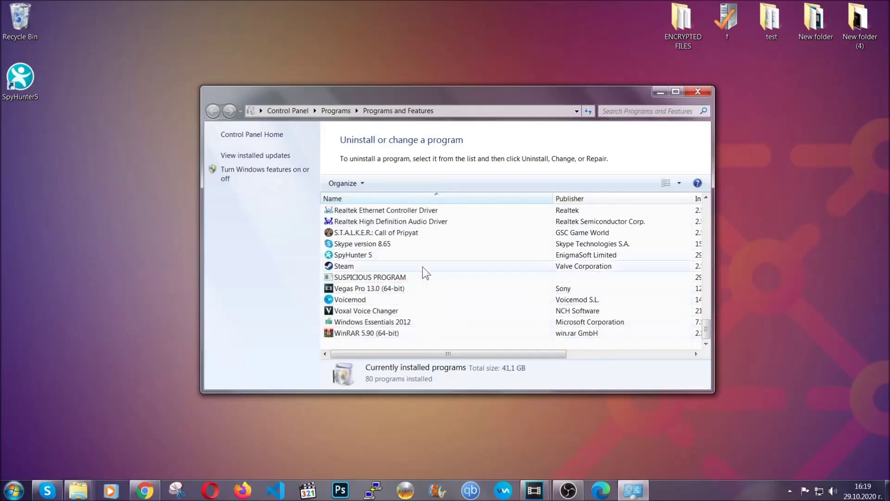
click(375, 280)
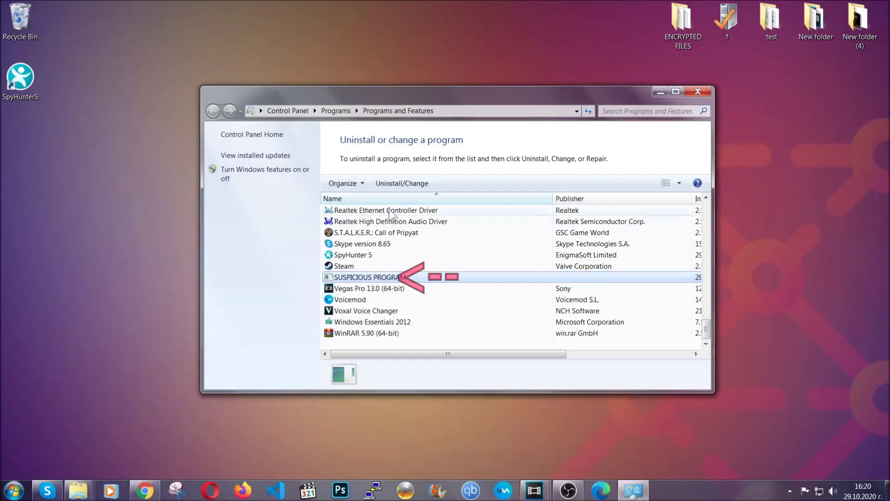
click(394, 182)
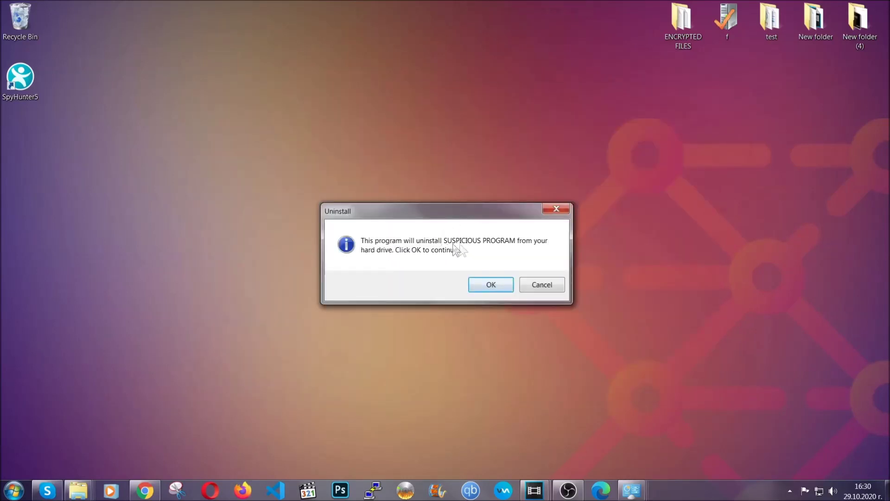
click(487, 286)
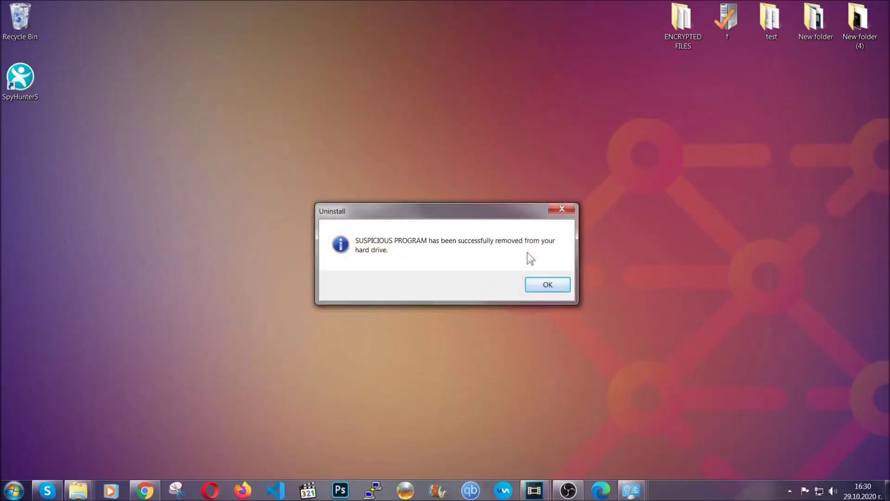
click(534, 282)
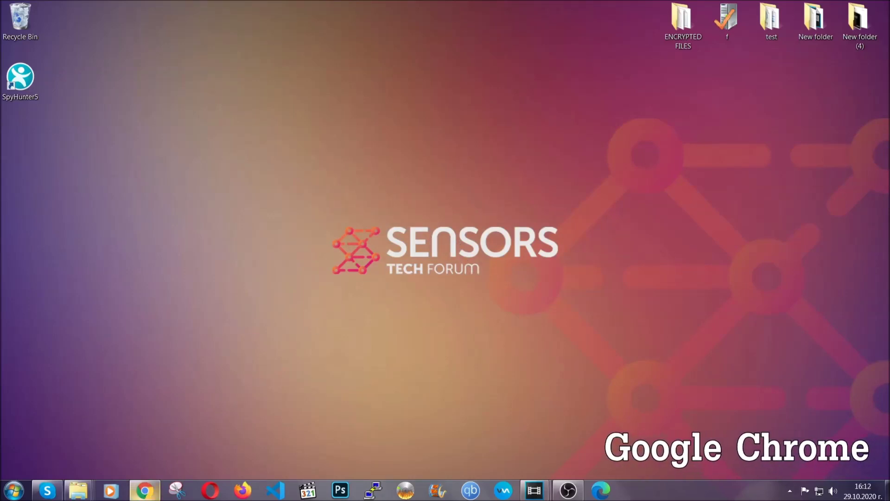
At chrome://settings/clearBrowserData, clear all-time browsing data with Passwords left unticked.
click(150, 495)
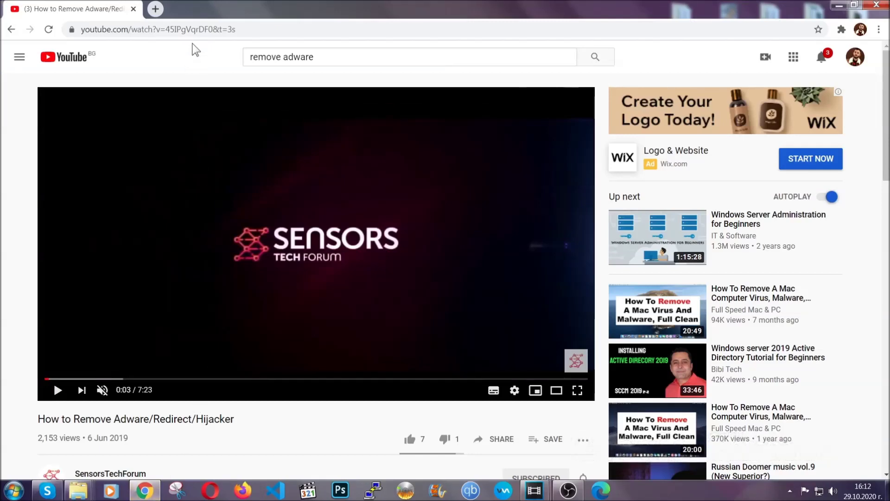
click(193, 29)
text(chro)
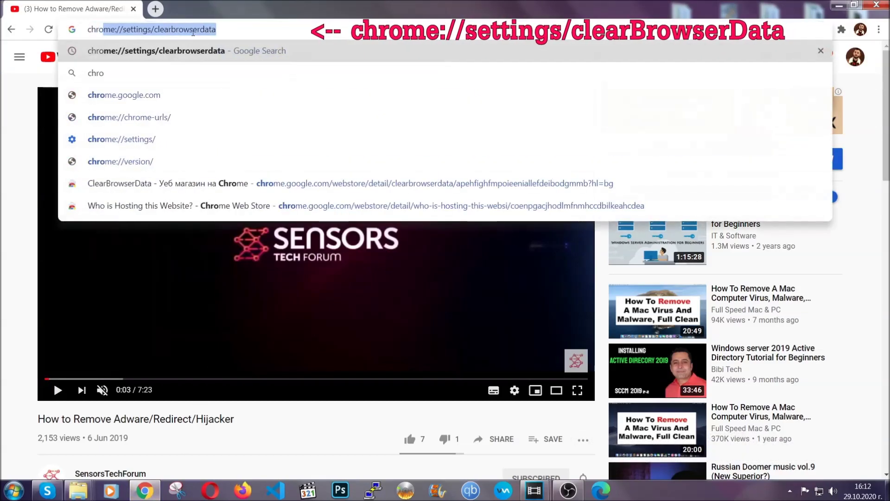
text(me:/)
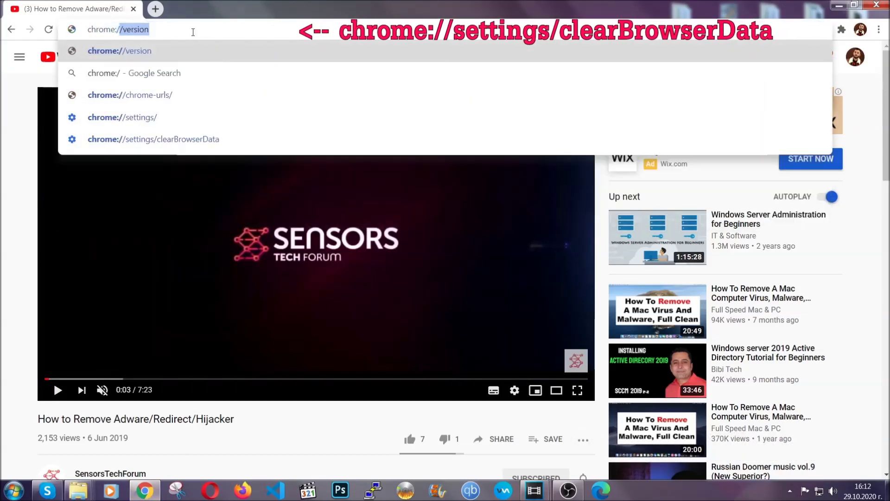
text(/setting)
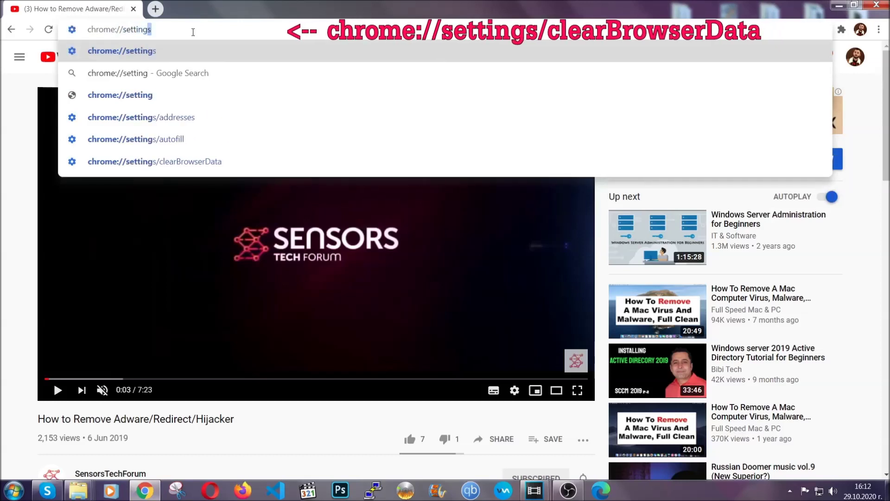
text(s/ce)
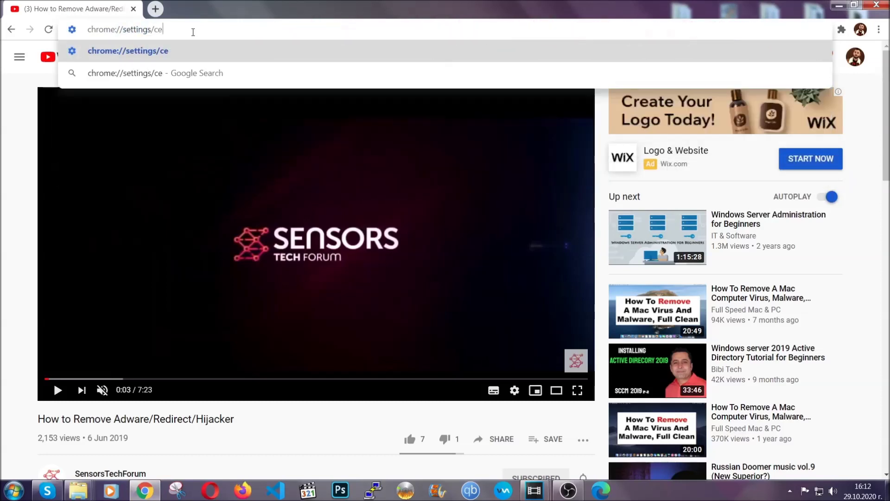
key(BackSpace)
text(lear)
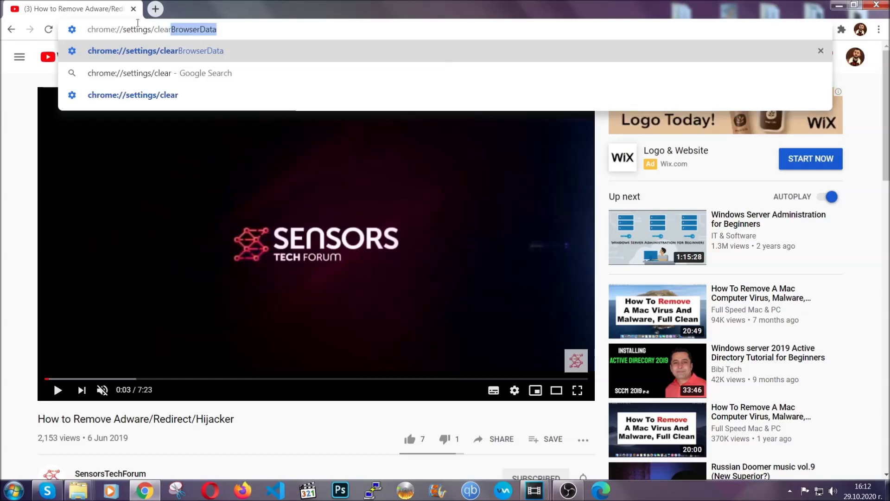
click(130, 53)
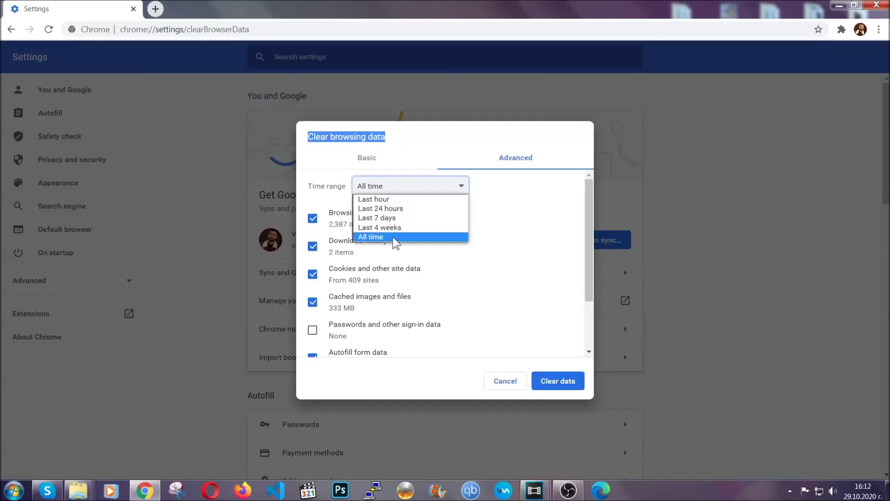
click(394, 237)
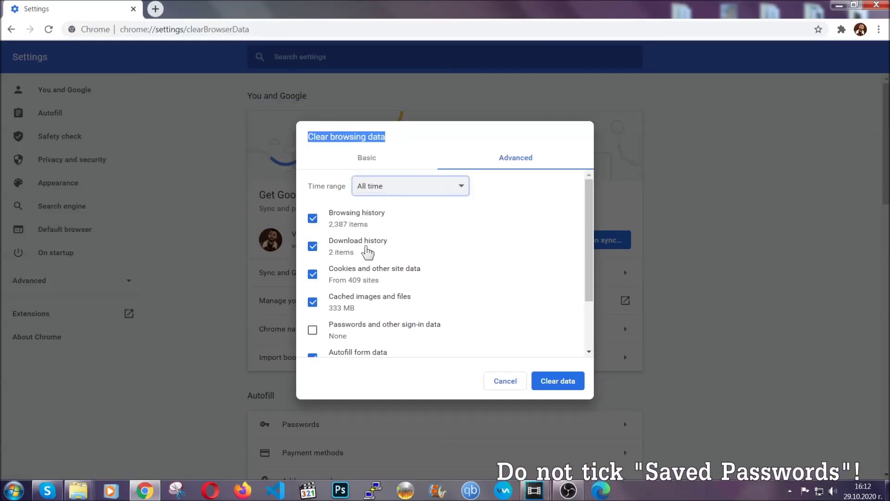
scroll(357, 306, down, 2)
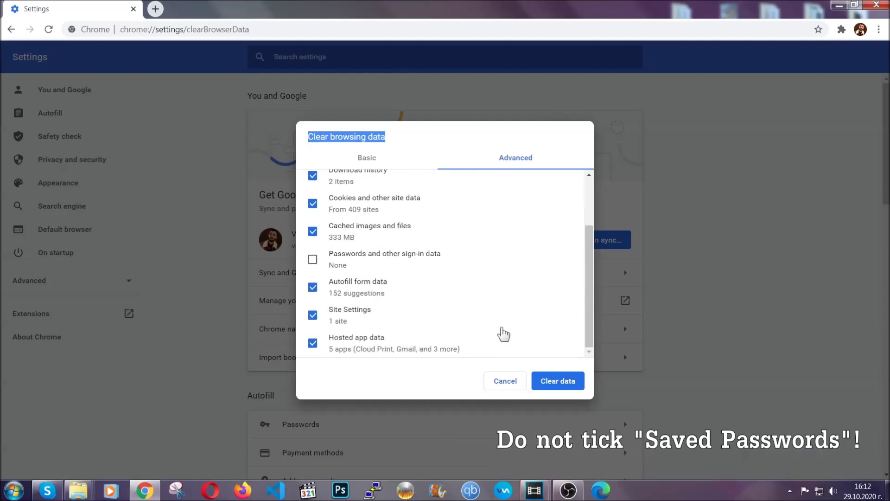
click(547, 381)
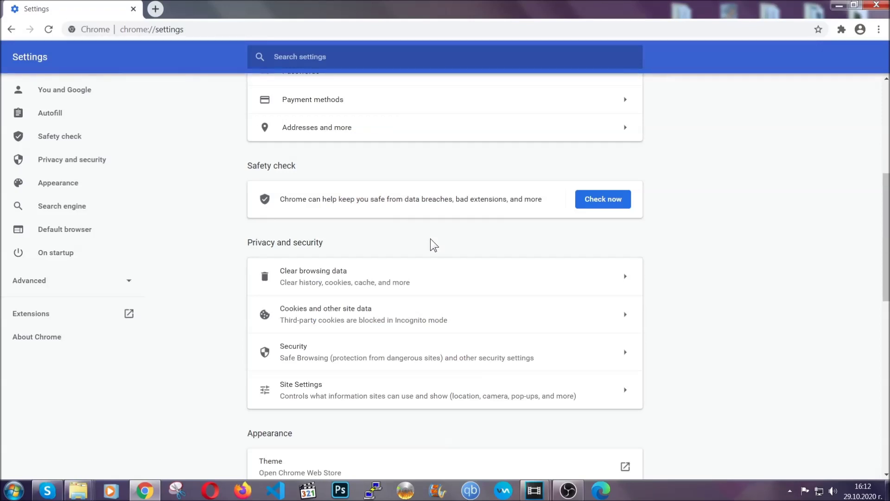
Remove the Bulk Media Downloader extension from Chrome's Extensions page, then minimize Chrome.
click(879, 30)
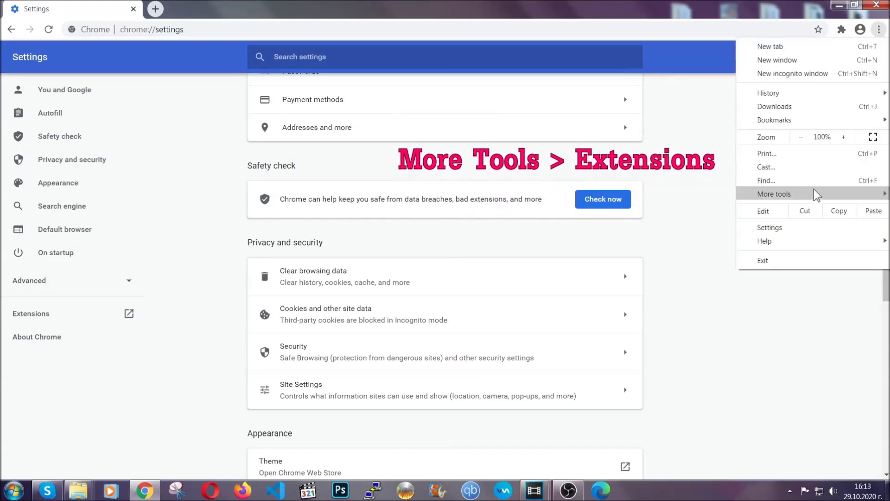
mouse_move(814, 191)
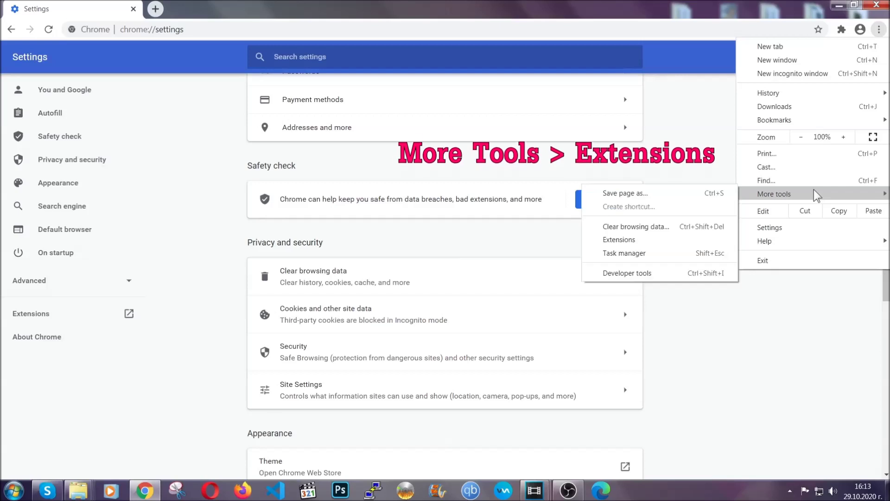
click(644, 243)
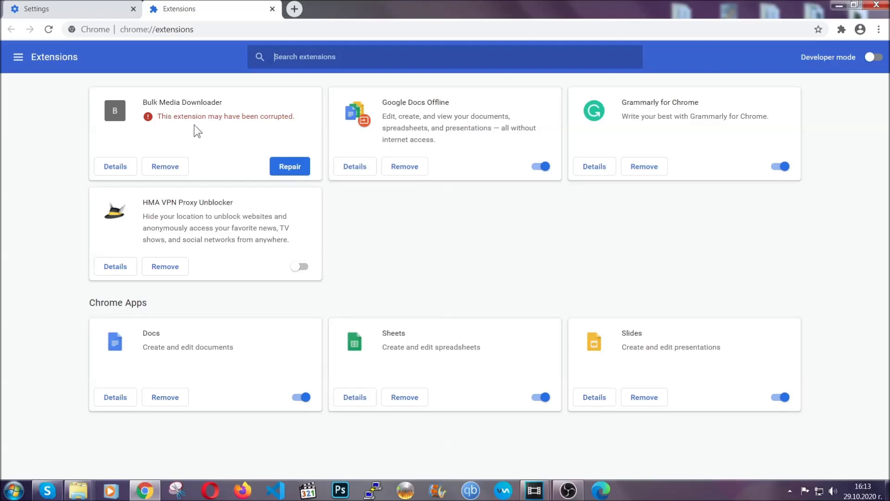
click(173, 168)
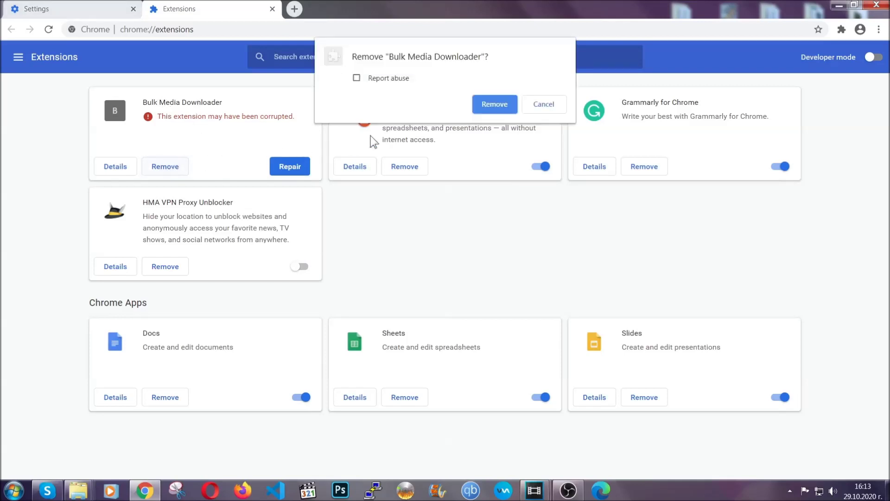
click(481, 104)
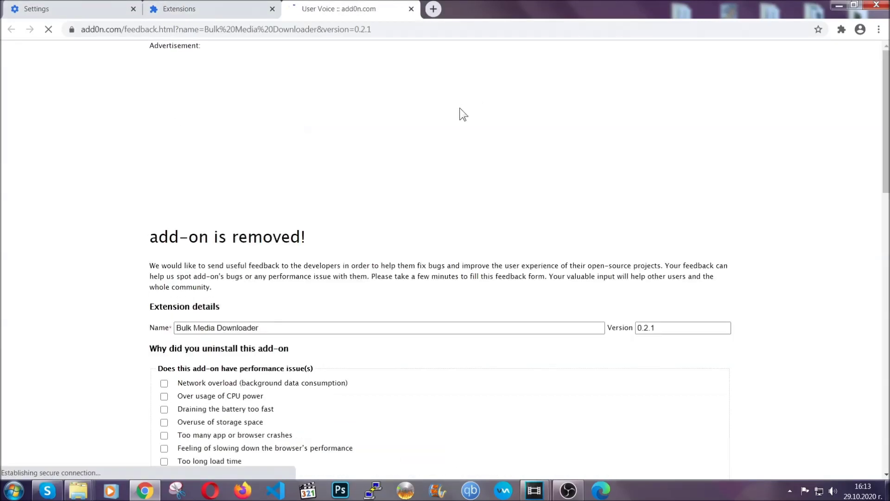
click(226, 10)
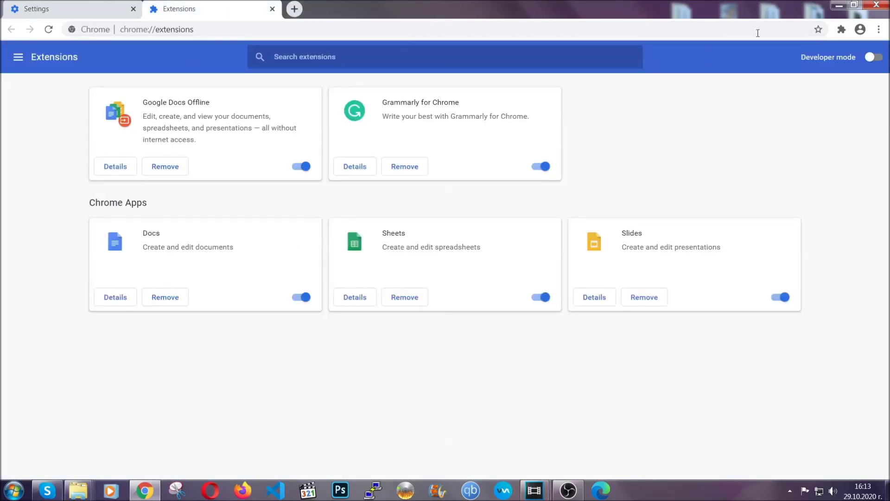
click(833, 5)
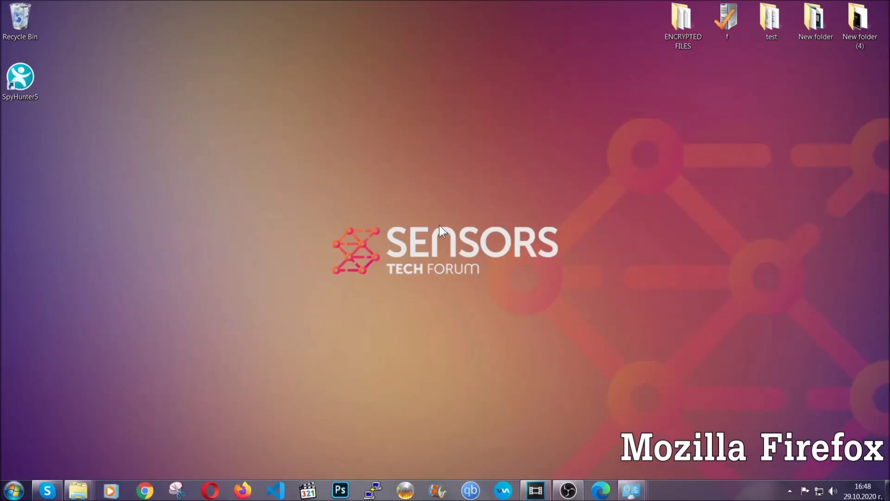
Launch Firefox, load about:support, and choose Refresh Firefox.
click(242, 484)
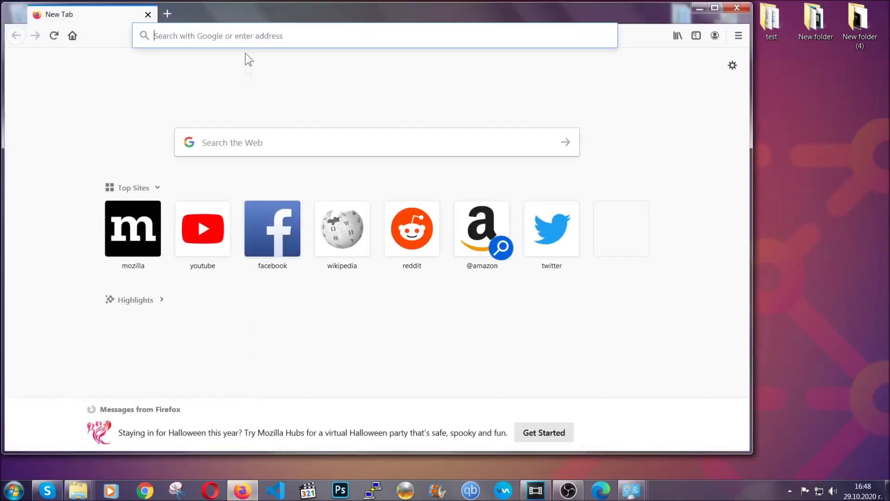
click(244, 36)
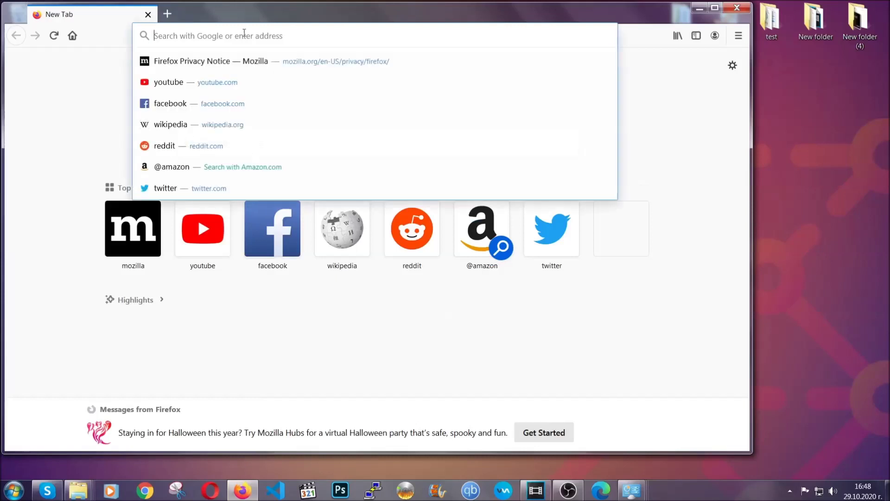
text(about:support)
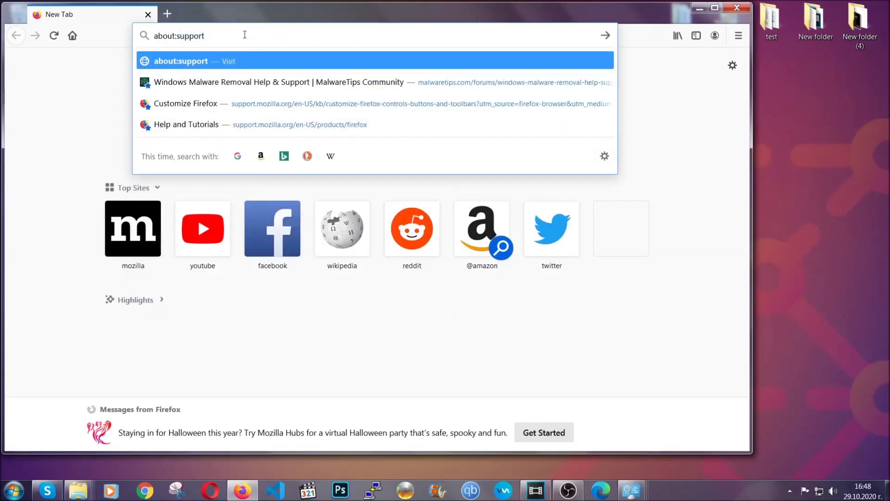
key(Return)
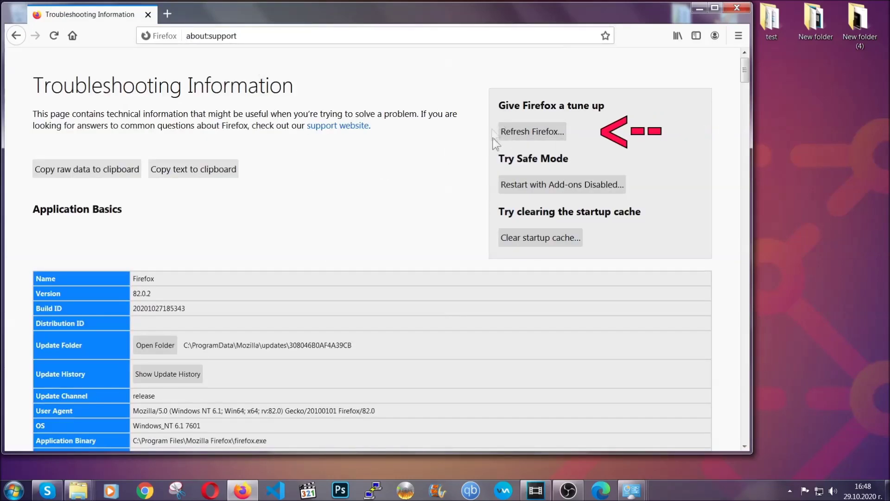
click(526, 135)
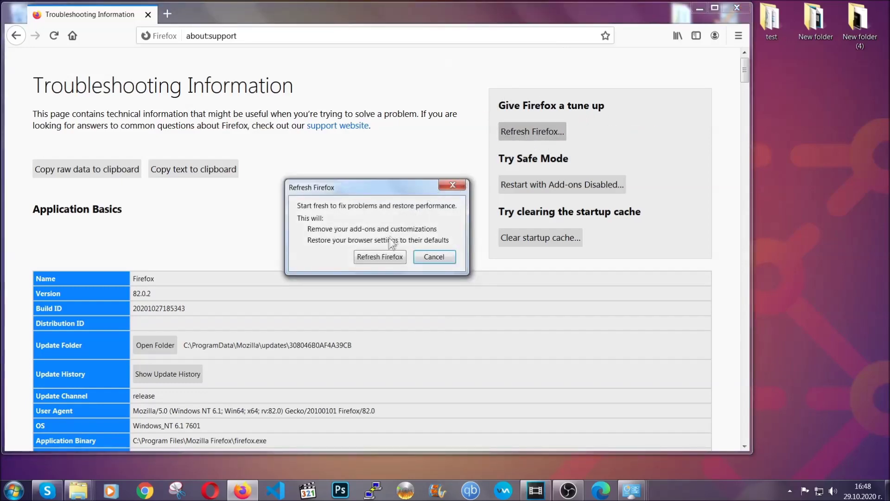
Confirm the Firefox refresh, finish the Import Wizard summary, and minimize Firefox.
click(379, 258)
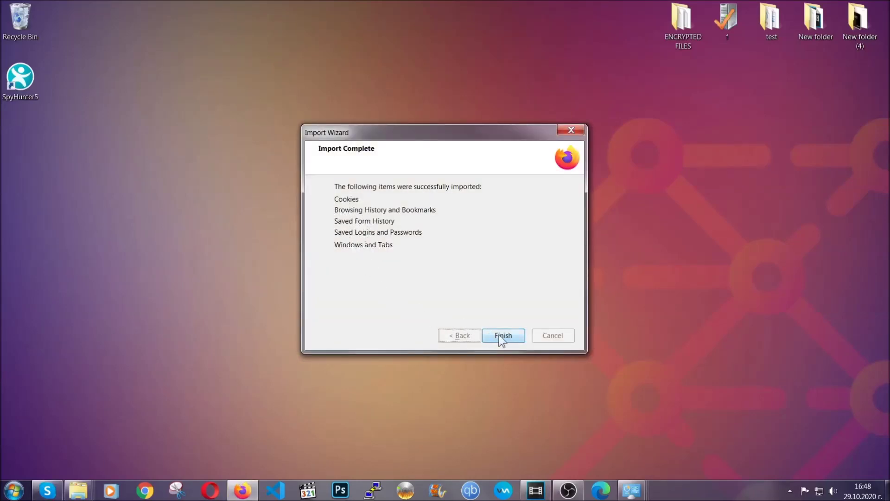
click(500, 336)
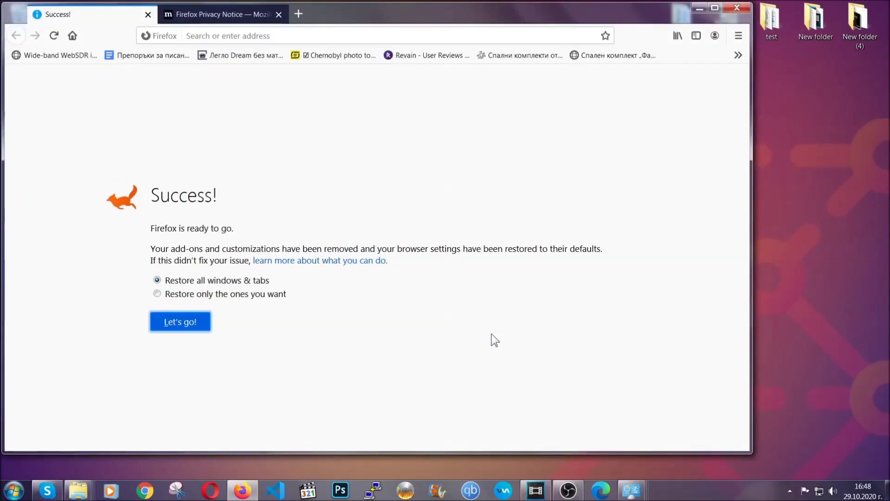
click(698, 9)
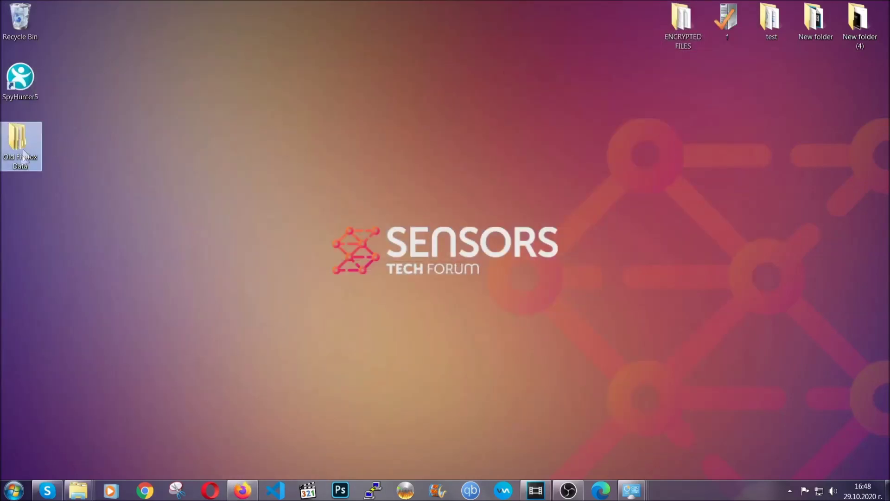
mouse_move(14, 167)
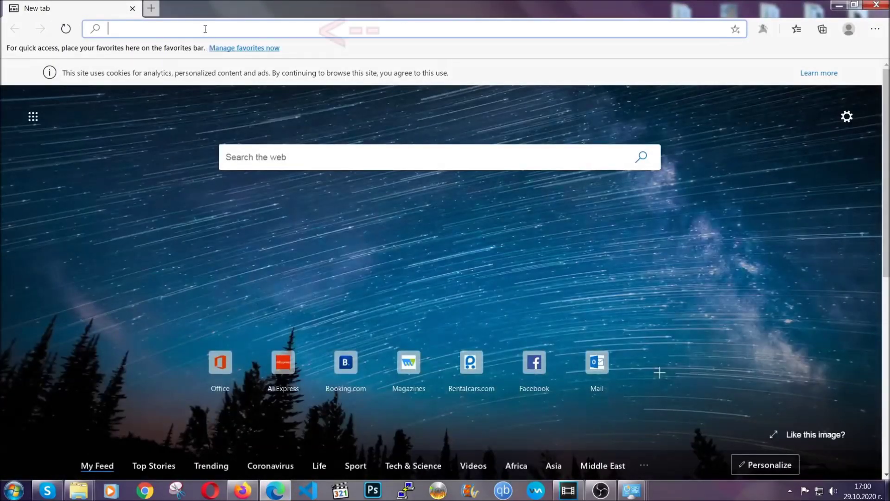
At edge://settings/clearBrowserData, clear Edge's all-time browsing data, keeping passwords.
text(edge:)
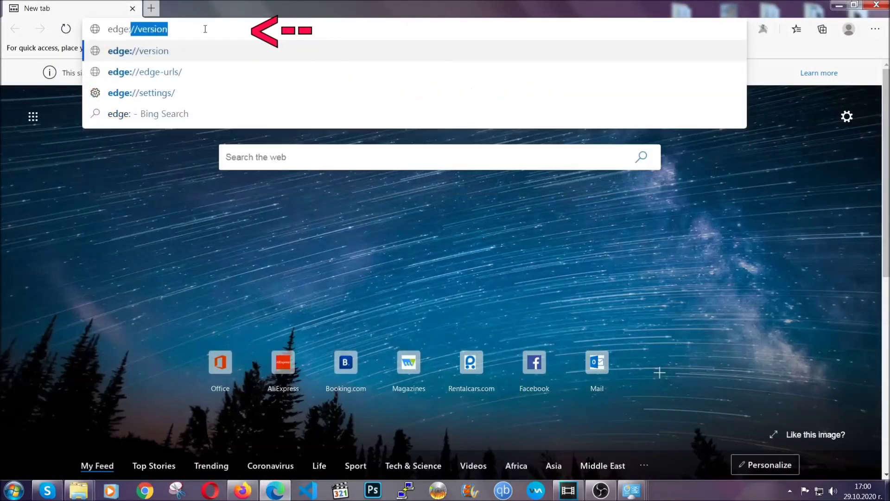
text(//settings/)
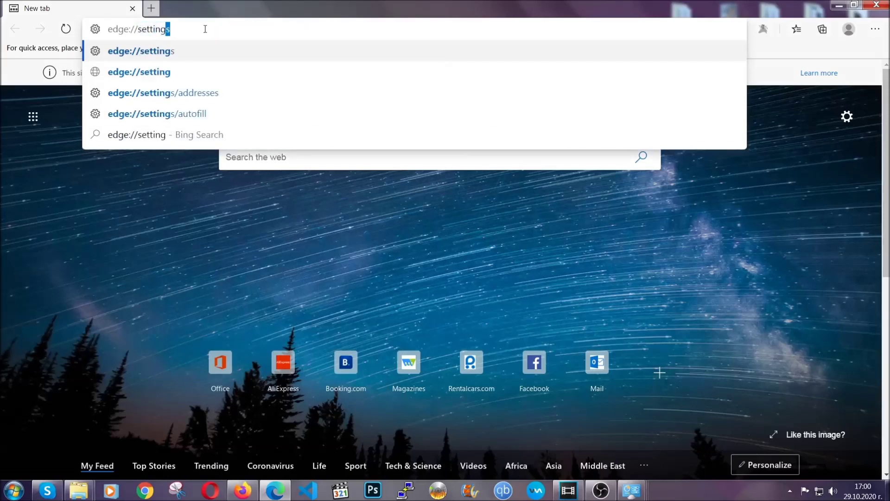
text(clear)
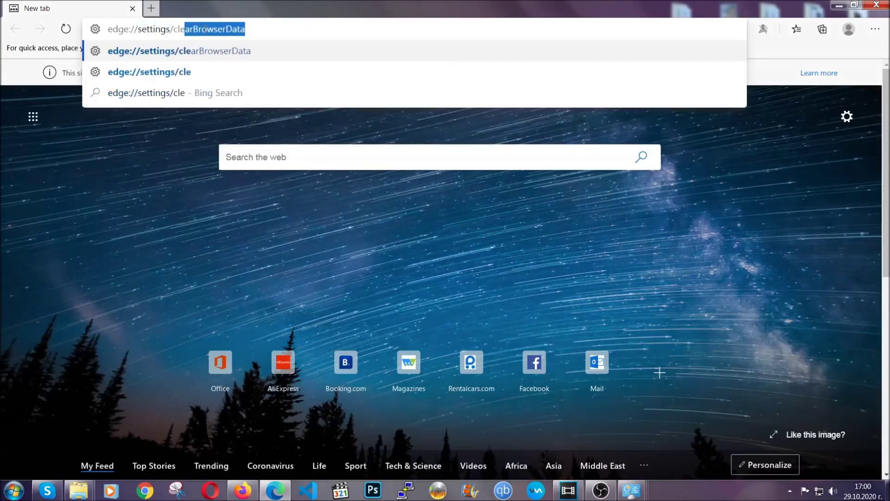
text(BrowserDa)
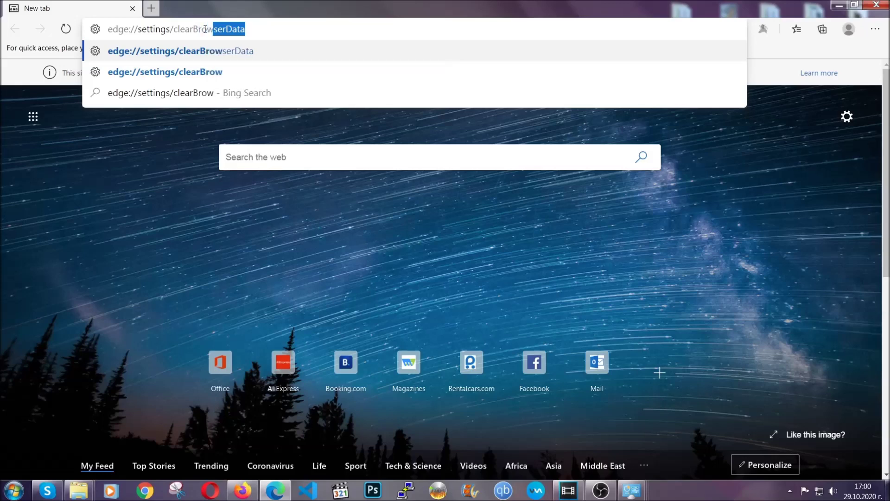
text(ta)
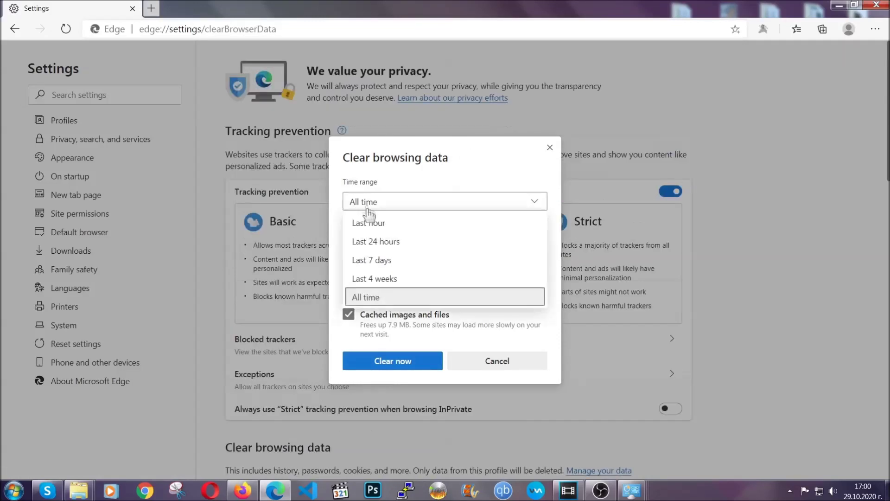
click(368, 297)
scroll(369, 290, down, 3)
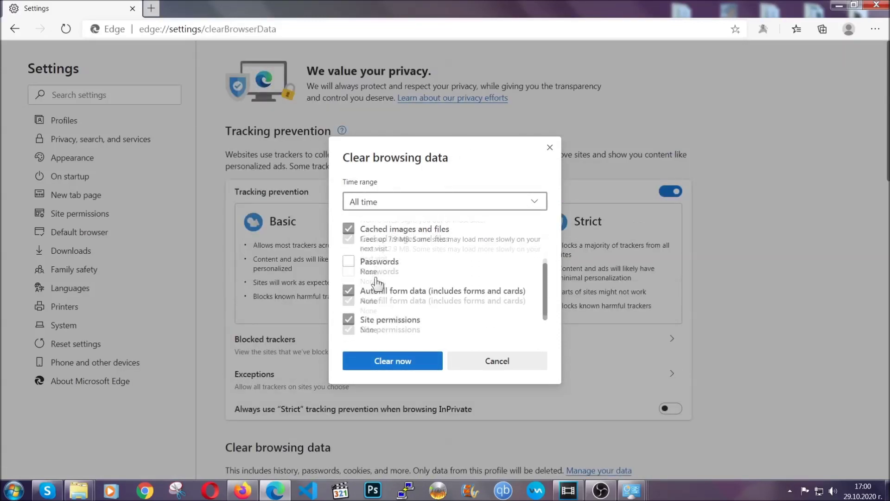
click(388, 364)
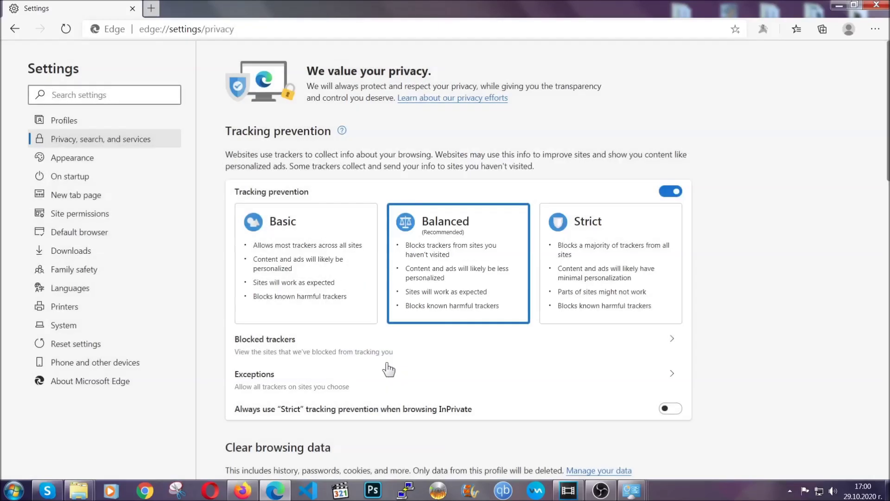
Remove Edge's only installed extension from its Extensions page and close Edge.
click(875, 29)
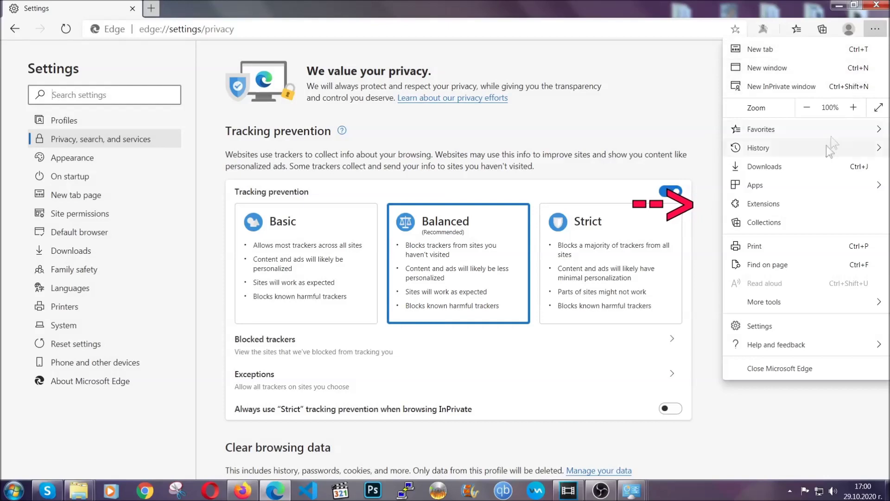
click(811, 197)
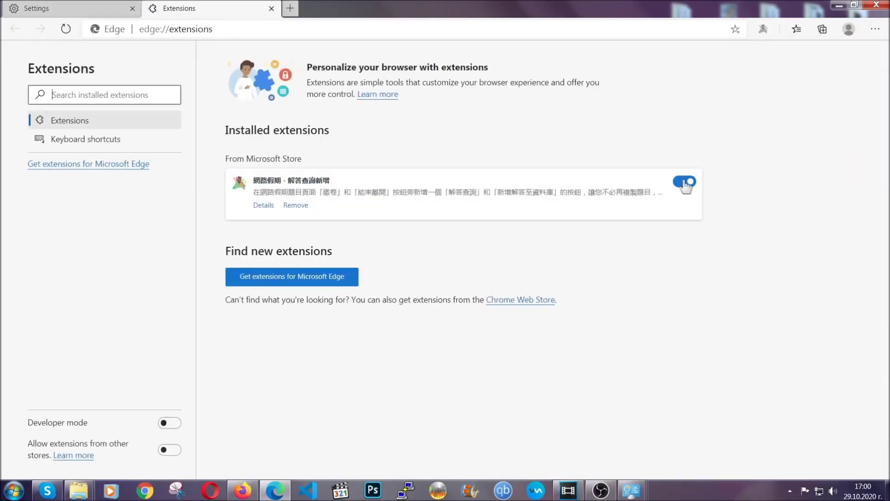
click(293, 205)
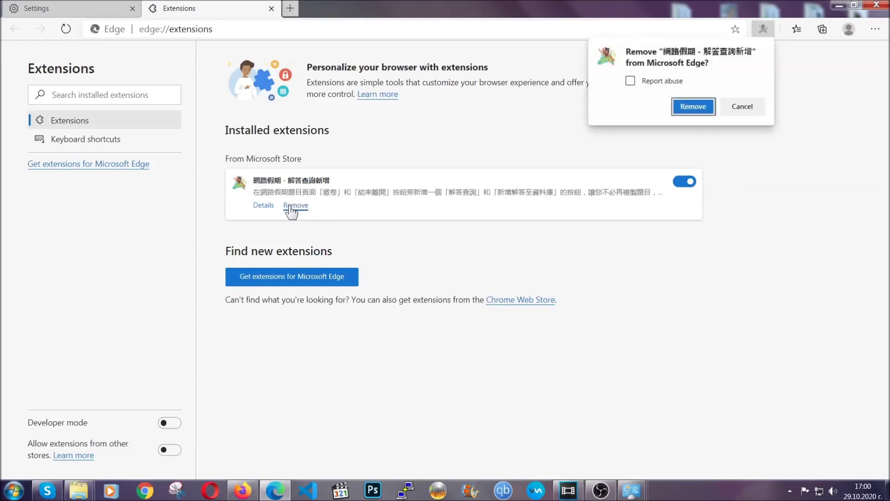
click(691, 106)
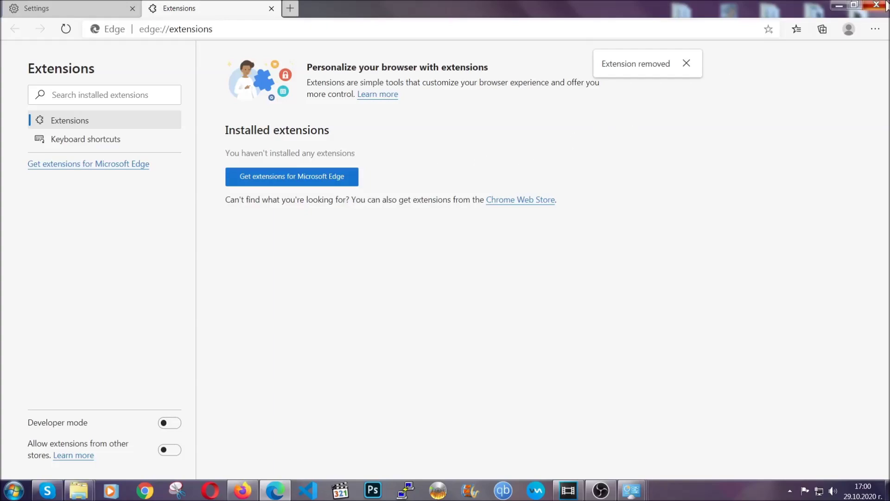
click(883, 5)
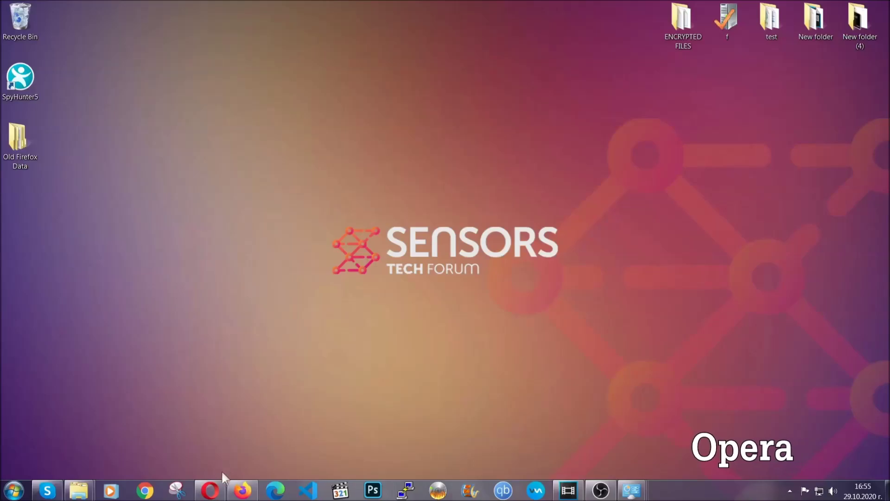
Launch Opera and load the opera://settings/clearBrowserData page.
click(218, 487)
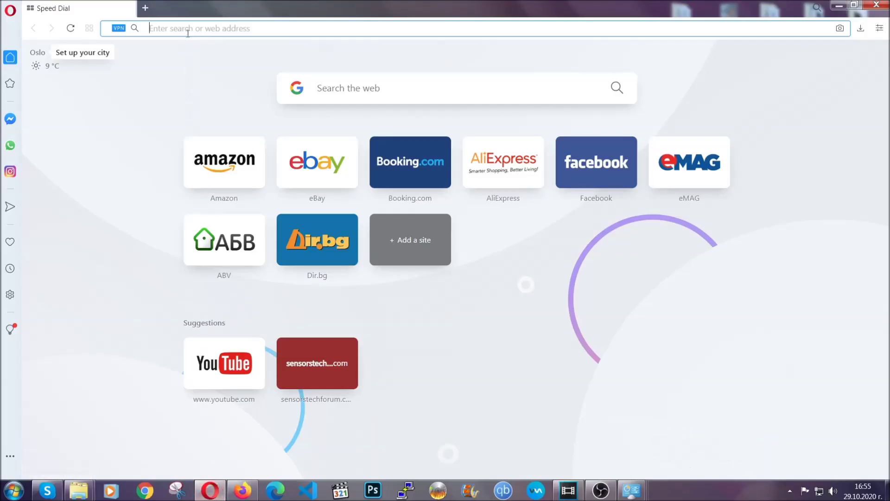
text(opera)
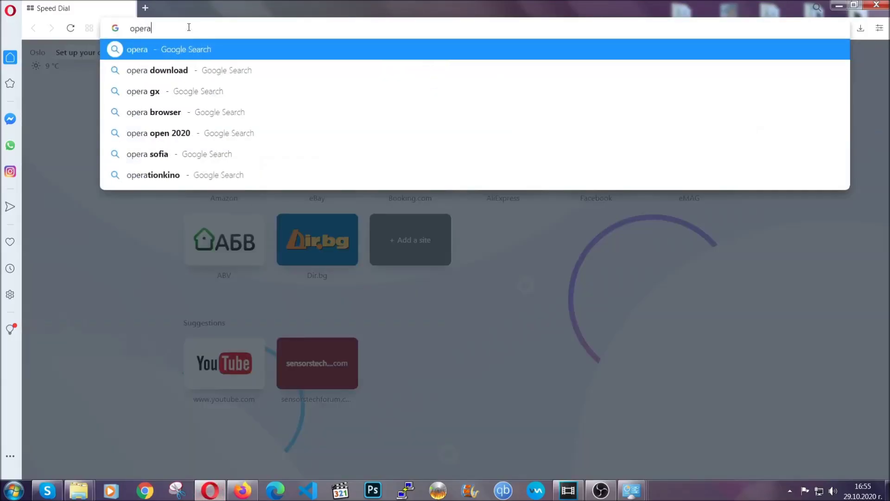
text(://se)
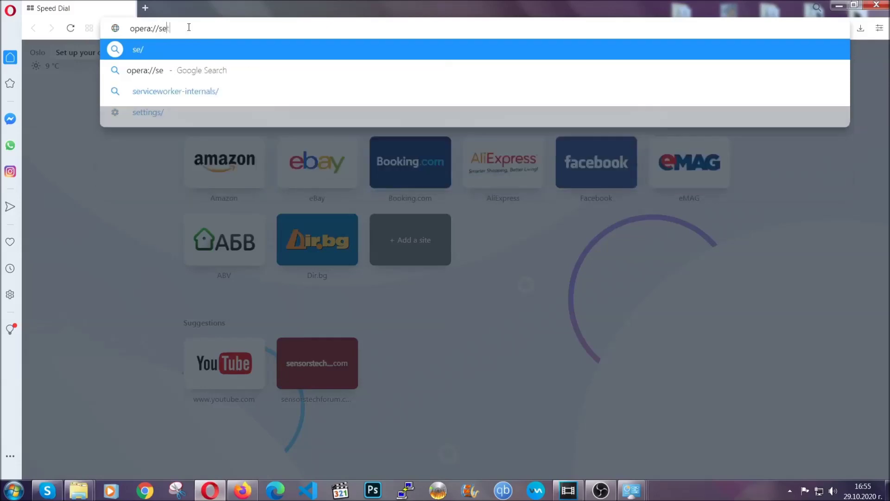
text(ttings/clearBrr)
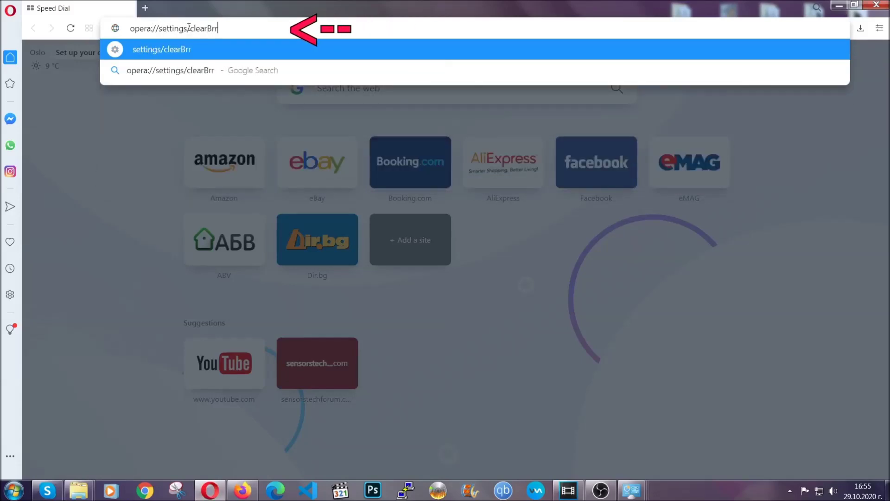
key(BackSpace)
text(owserD)
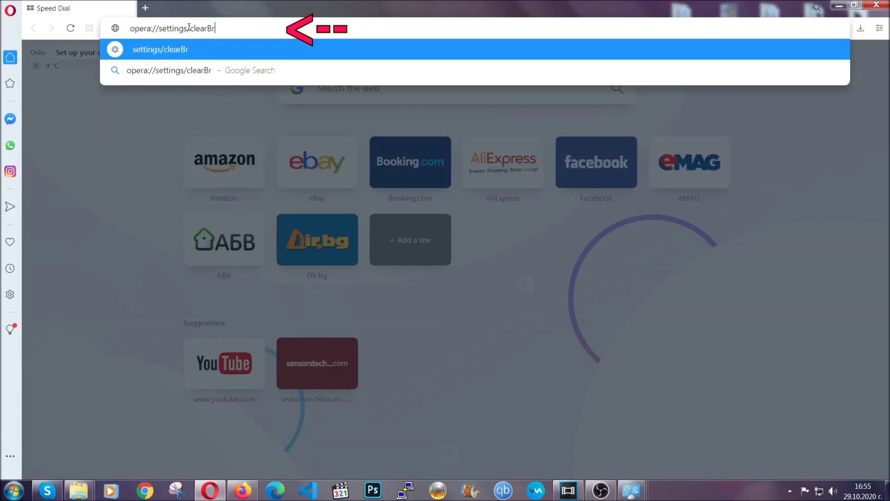
text(ata)
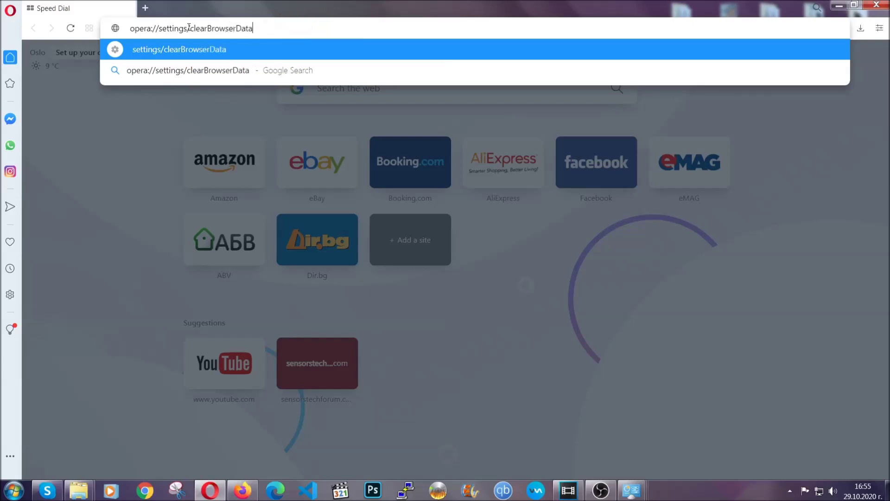
key(Return)
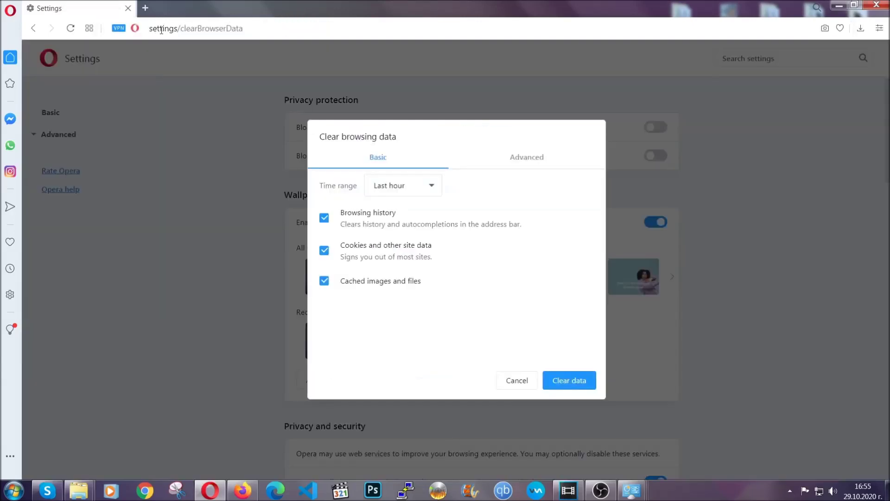
Clear Opera's Advanced data for All time, including Site Settings and leaving passwords unchecked.
click(524, 160)
click(438, 187)
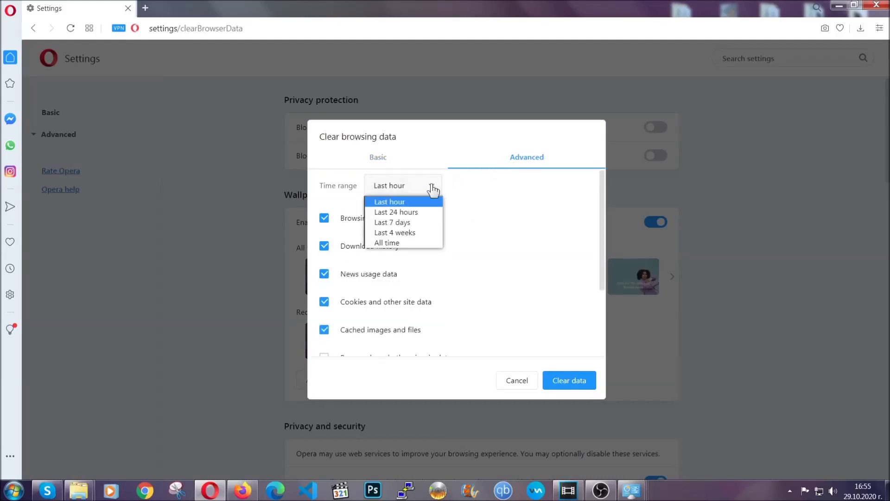
click(401, 241)
scroll(406, 248, down, 2)
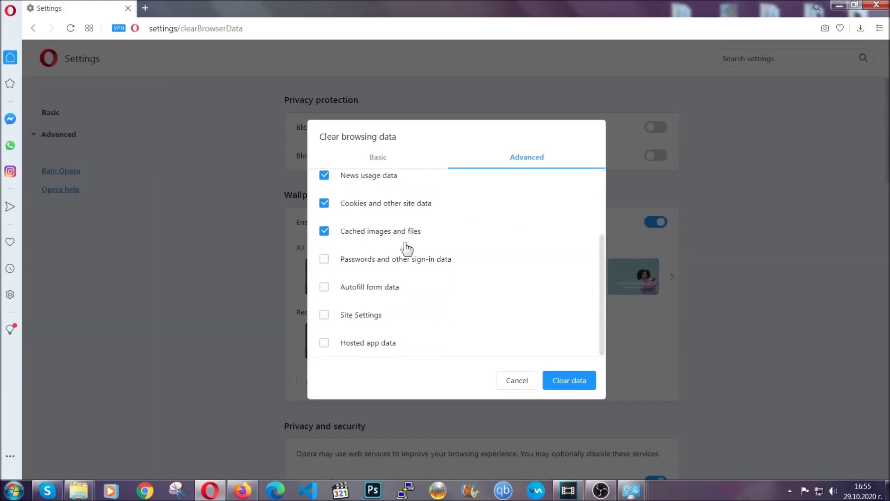
click(366, 317)
click(568, 383)
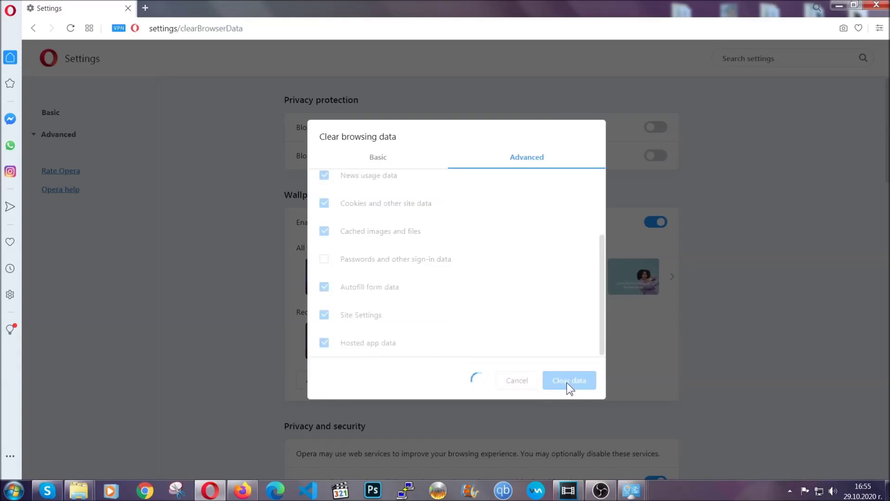